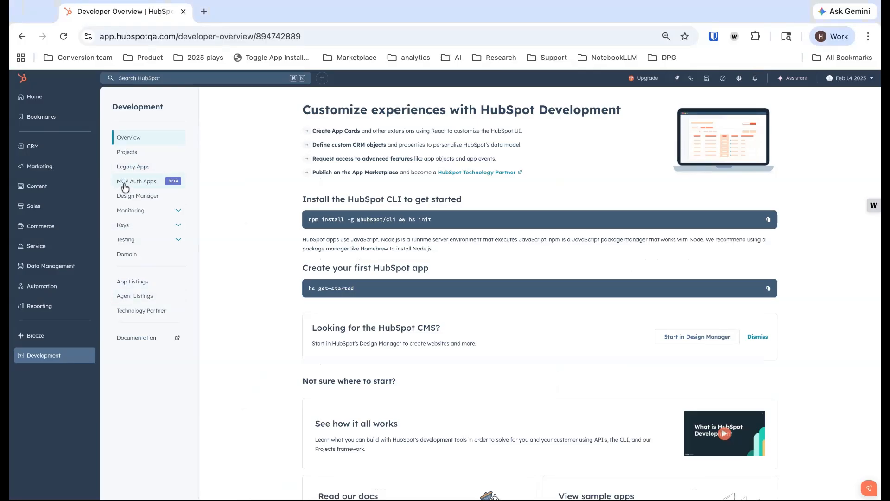
# - Open the Feb 14 2025 app listing for editing at its install button settings
pyautogui.click(132, 282)
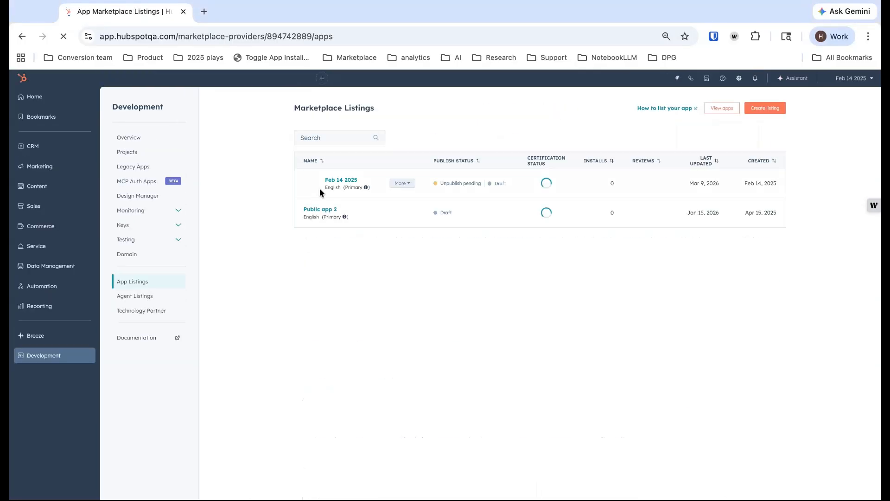
pyautogui.click(339, 181)
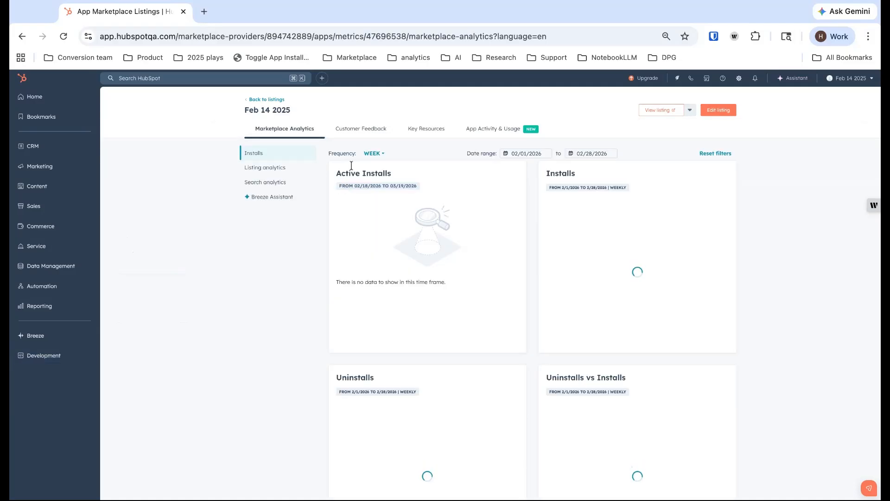
pyautogui.click(718, 113)
pyautogui.scroll(-2, 405, 188)
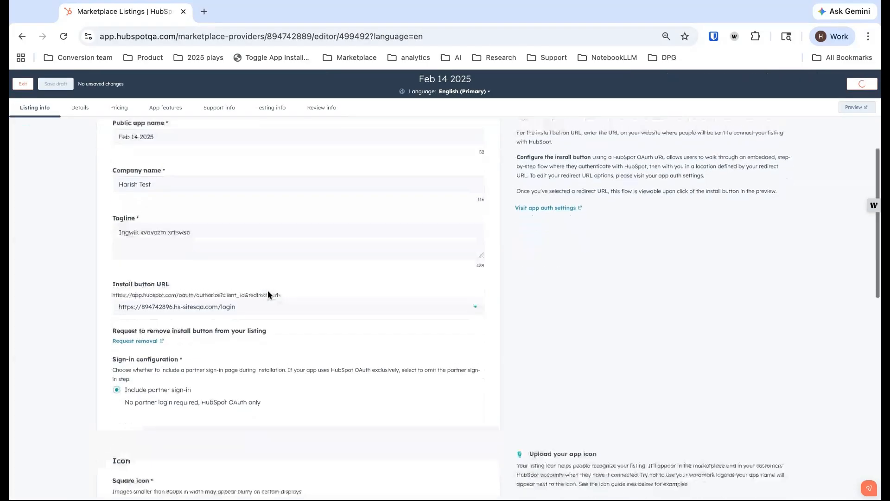
# - Open the request form for removing the install button from the listing
pyautogui.tripleClick(113, 330)
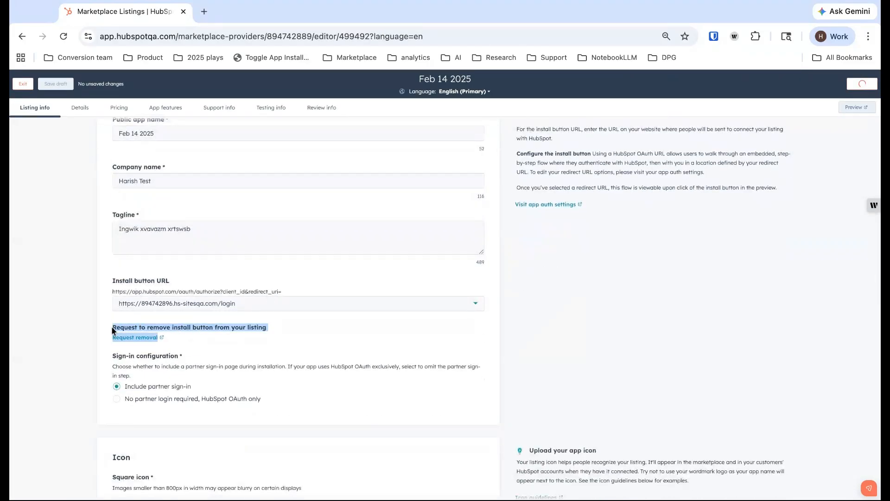
pyautogui.click(112, 330)
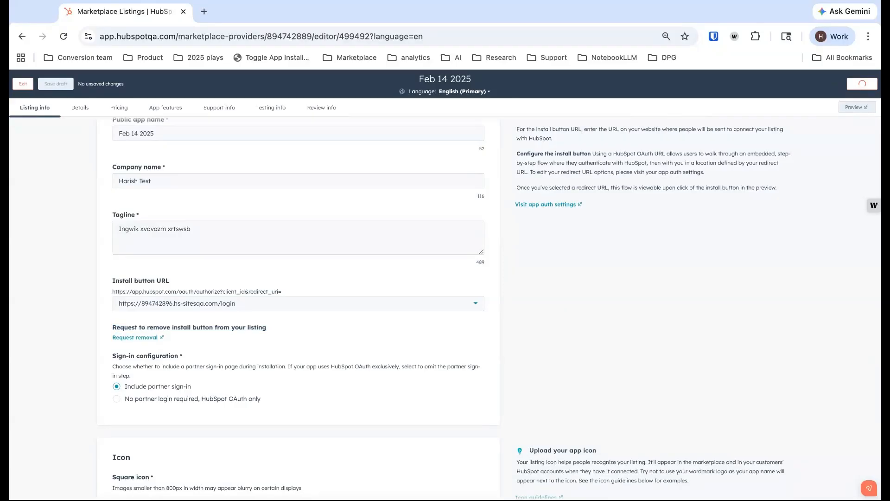
pyautogui.tripleClick(113, 330)
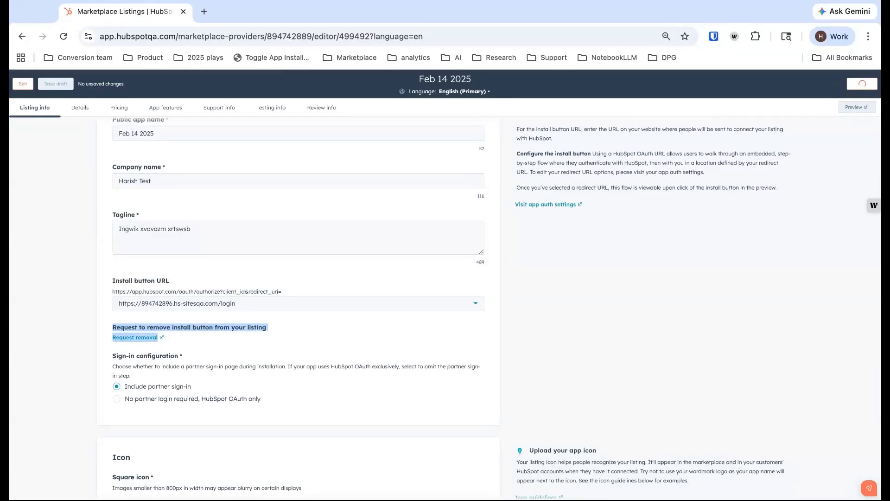
pyautogui.click(93, 326)
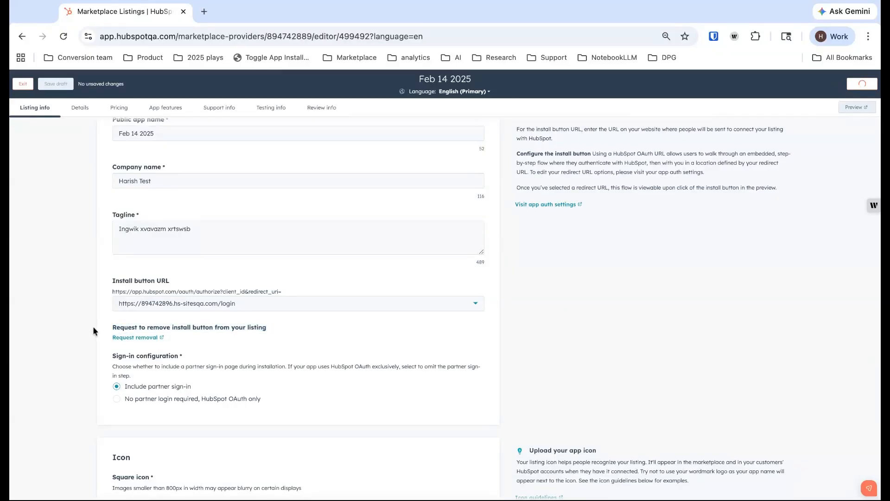
pyautogui.tripleClick(110, 328)
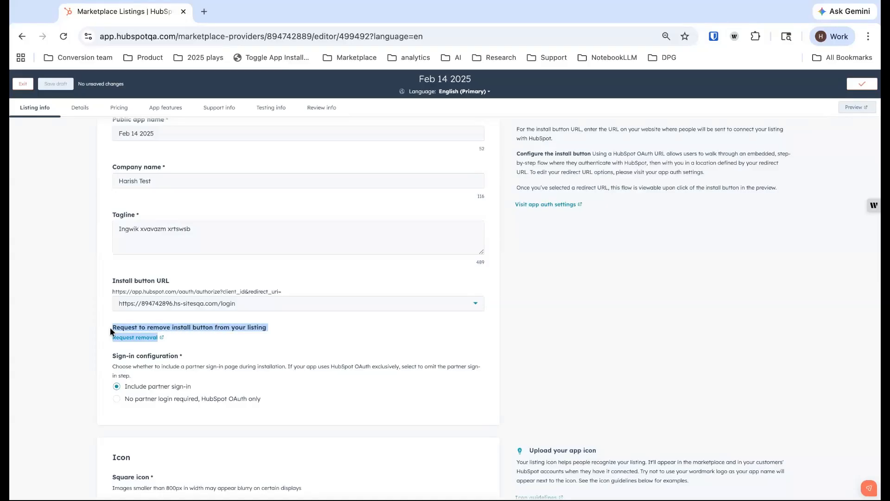
pyautogui.click(175, 337)
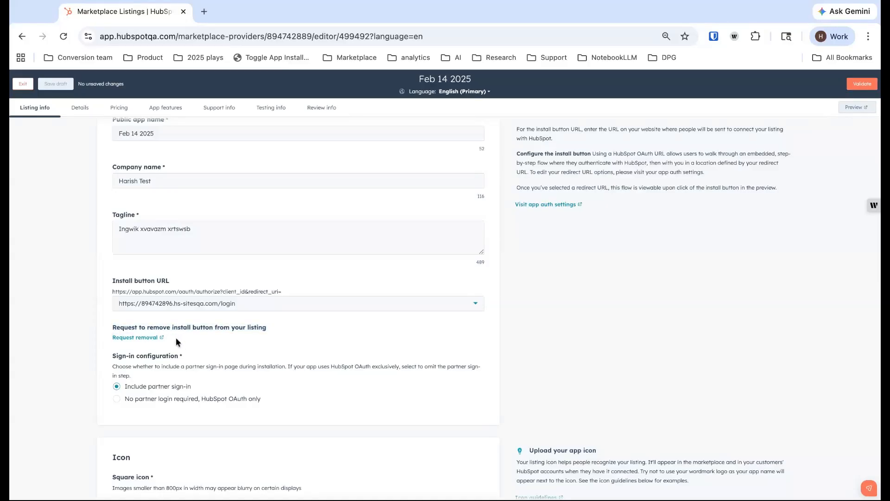
pyautogui.click(142, 339)
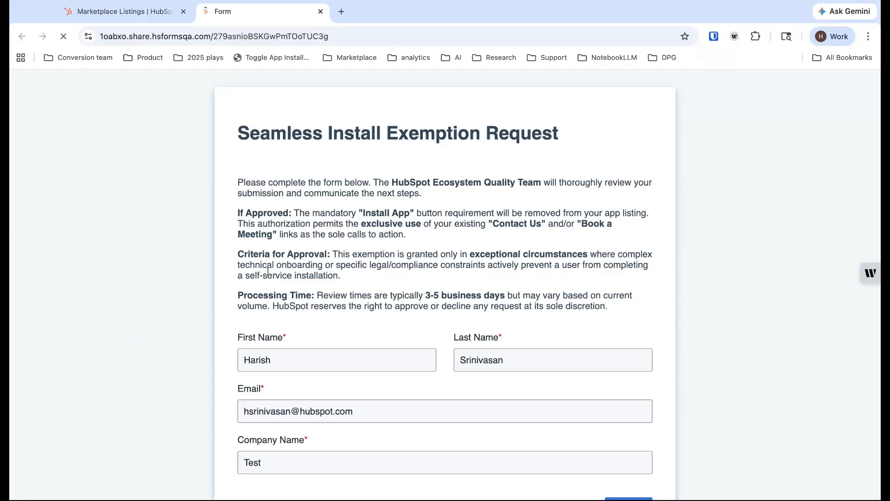
# - Accept the prefilled contact and app information in the exemption request and advance to the exemption reason page
pyautogui.scroll(-2, 488, 364)
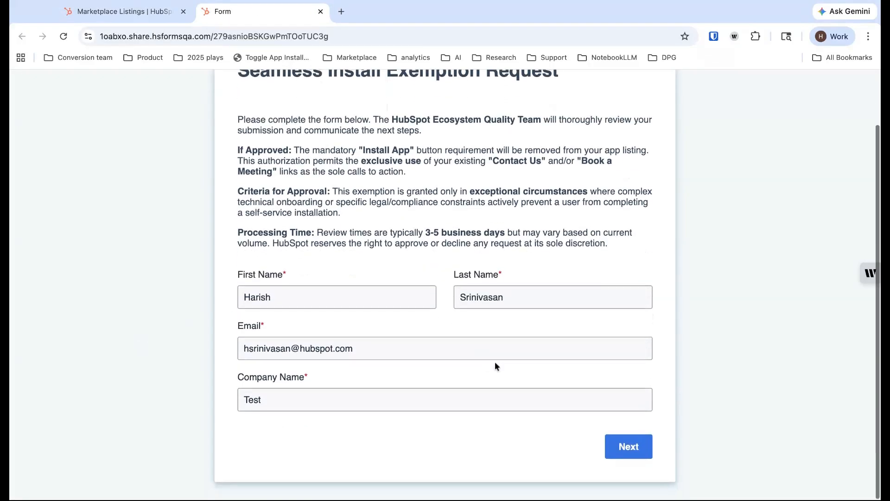
pyautogui.click(629, 446)
pyautogui.click(624, 458)
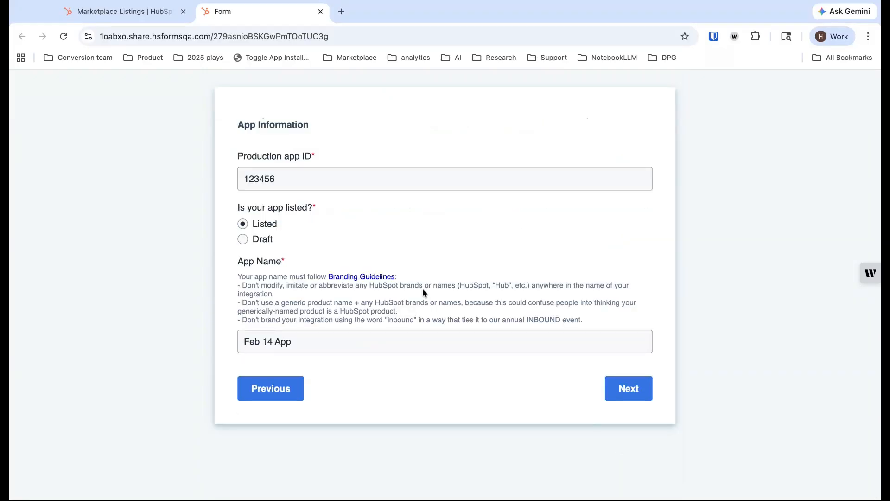
pyautogui.click(618, 391)
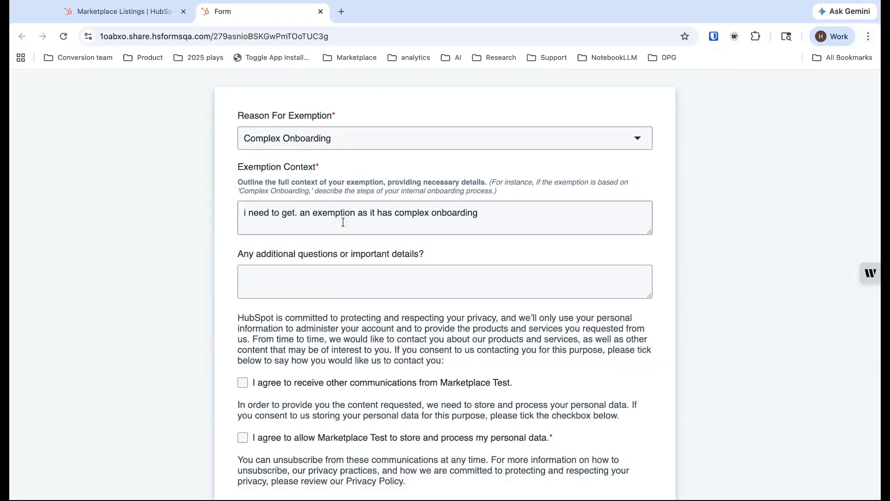
# - Examine the exemption reason choices, the exemption context and the additional details field, keeping Complex Onboarding as the reason
pyautogui.click(378, 141)
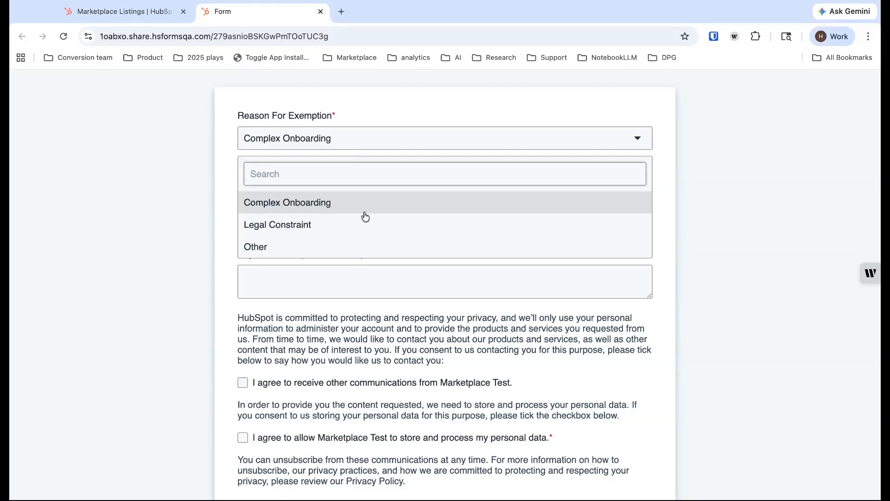
pyautogui.click(730, 188)
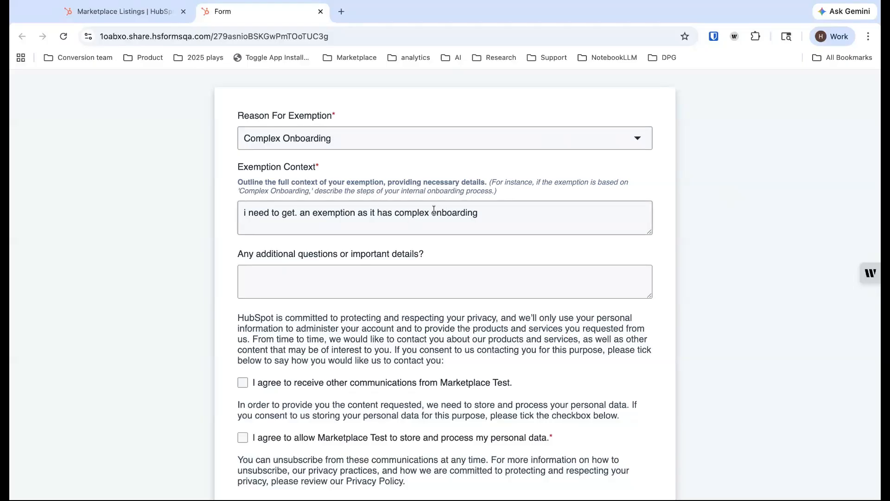
pyautogui.moveTo(329, 168); pyautogui.dragTo(244, 167)
pyautogui.click(329, 168)
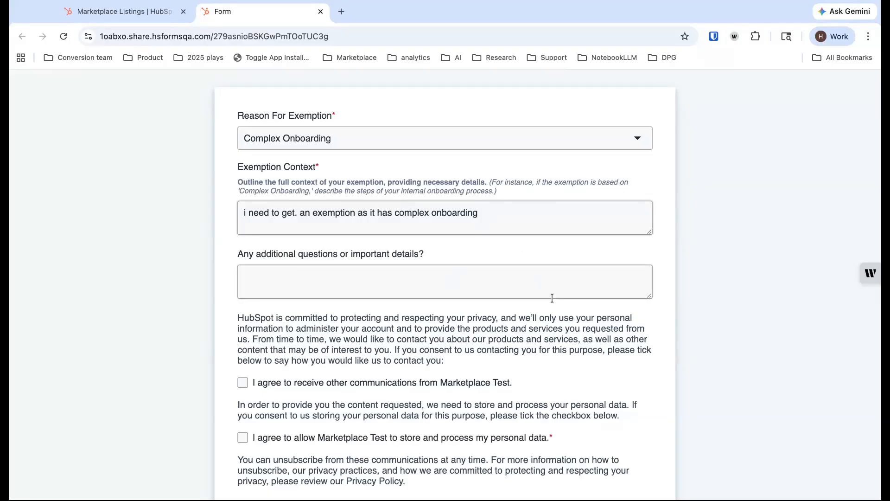
pyautogui.scroll(-2, 570, 329)
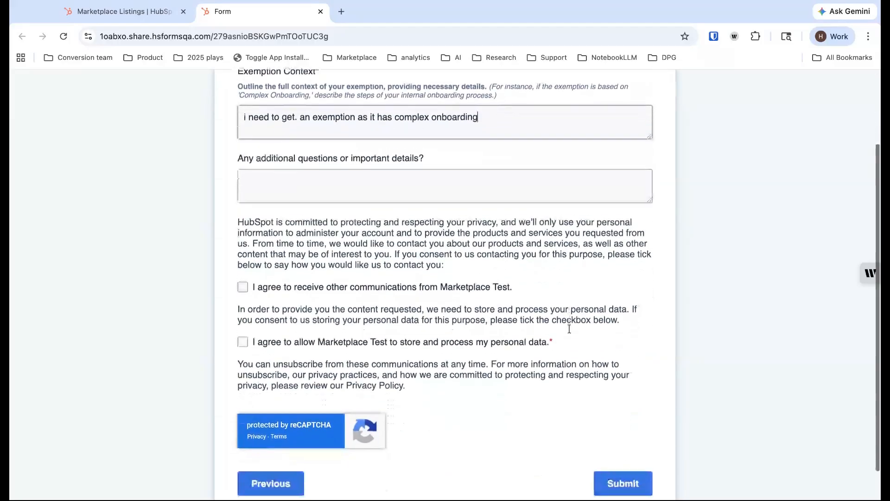
pyautogui.scroll(2, 569, 328)
pyautogui.tripleClick(541, 217)
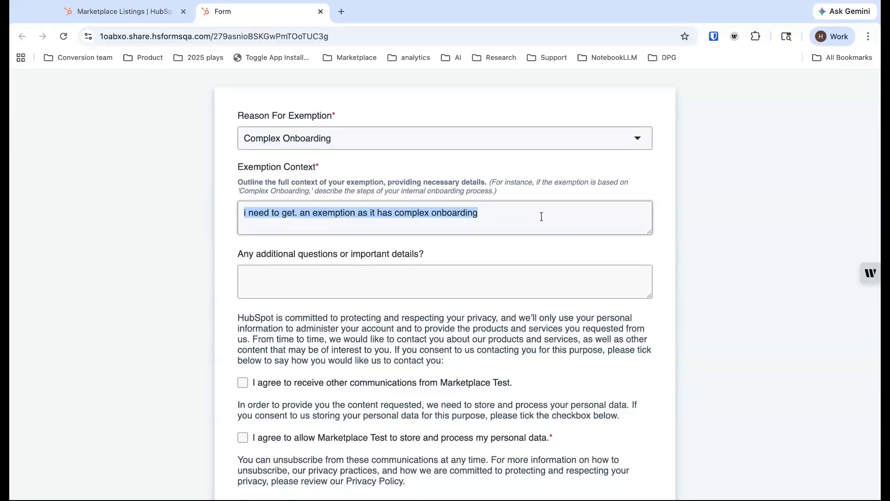
pyautogui.click(562, 290)
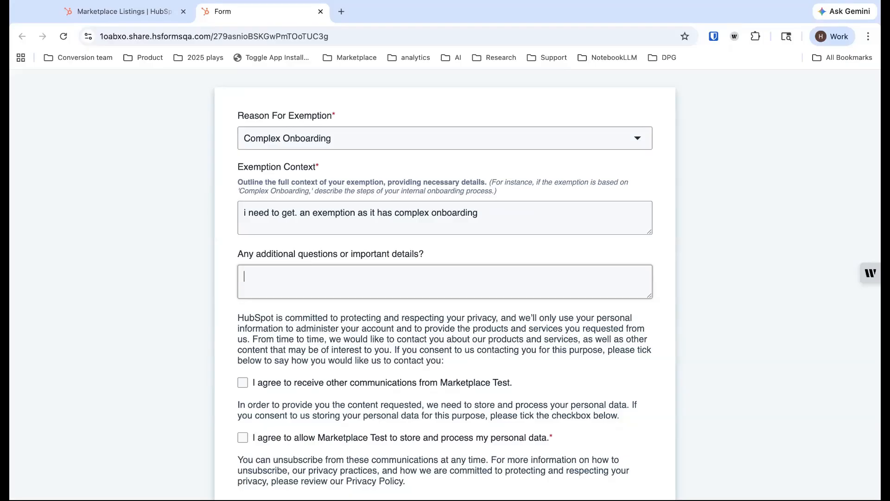
# - Agree to communications and personal data processing, submit the exemption request, and dismiss the offer to save the login
pyautogui.scroll(-2, 546, 366)
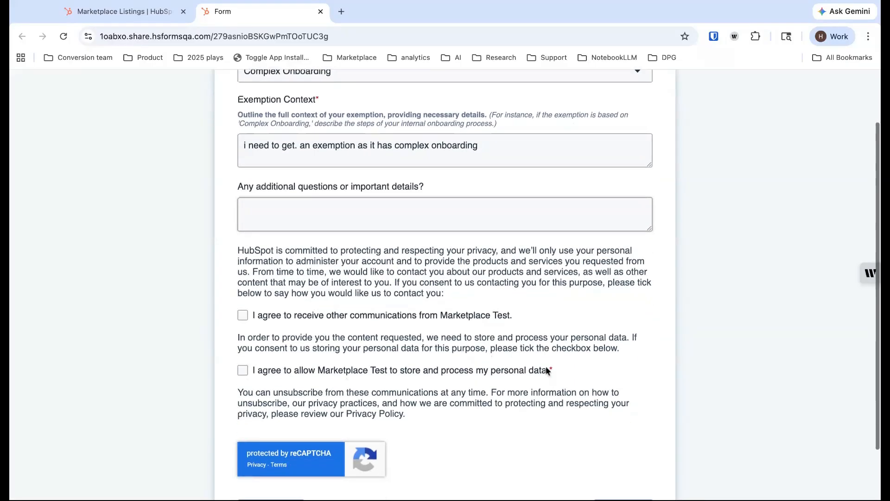
pyautogui.click(243, 317)
pyautogui.click(242, 370)
pyautogui.moveTo(447, 316); pyautogui.dragTo(478, 303)
pyautogui.click(477, 301)
pyautogui.scroll(-2, 453, 311)
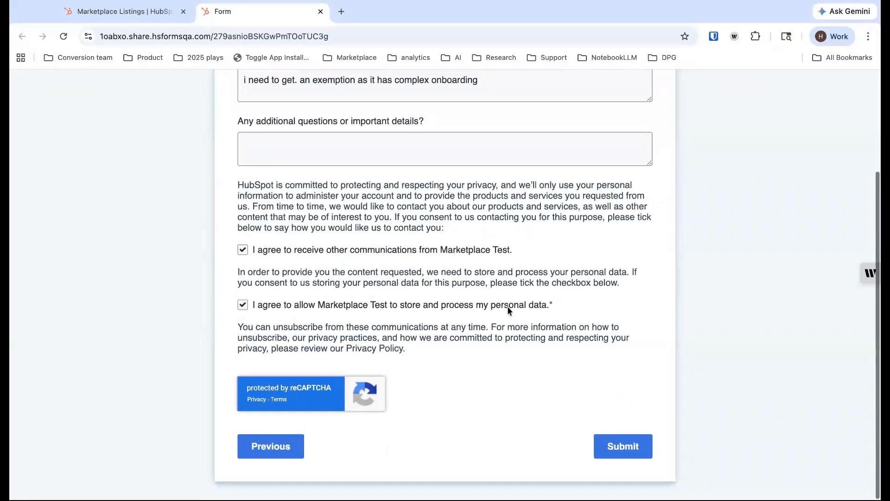
pyautogui.click(636, 453)
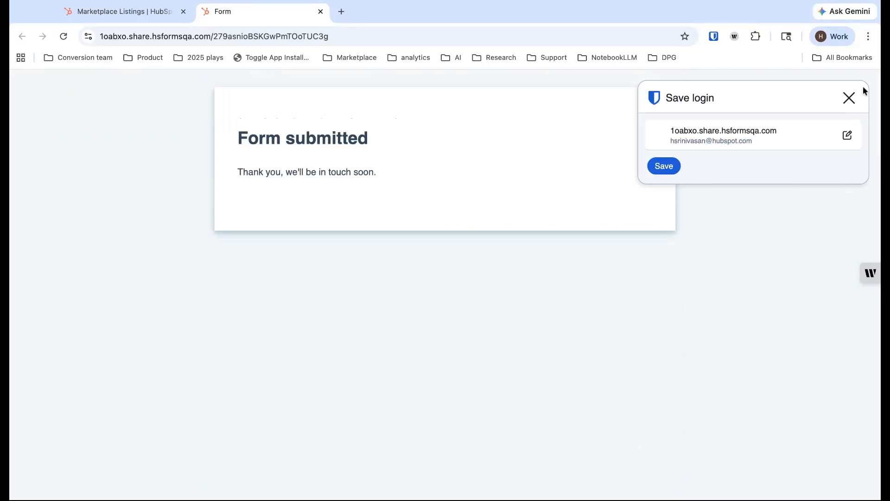
pyautogui.click(853, 97)
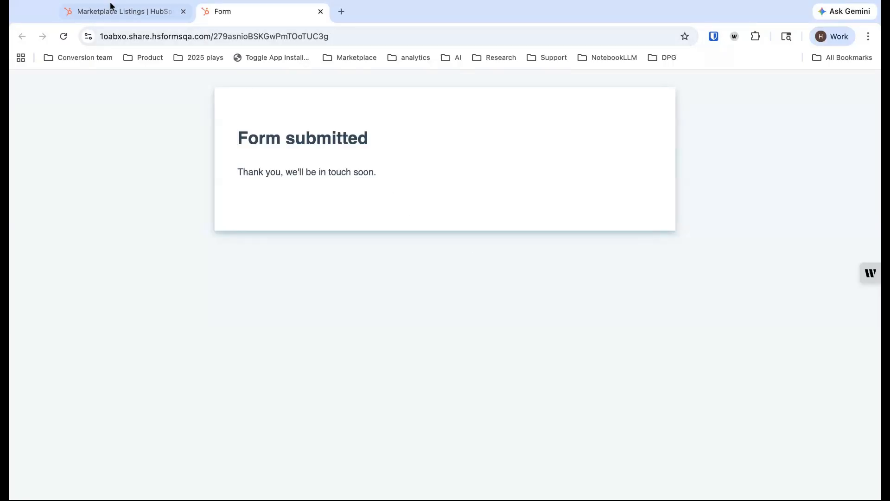
# - Return to the Feb 14 2025 listing editor and view the Schedule demo meetings URL and contact form settings
pyautogui.hotkey('ctrl', 'shift', 'Tab')
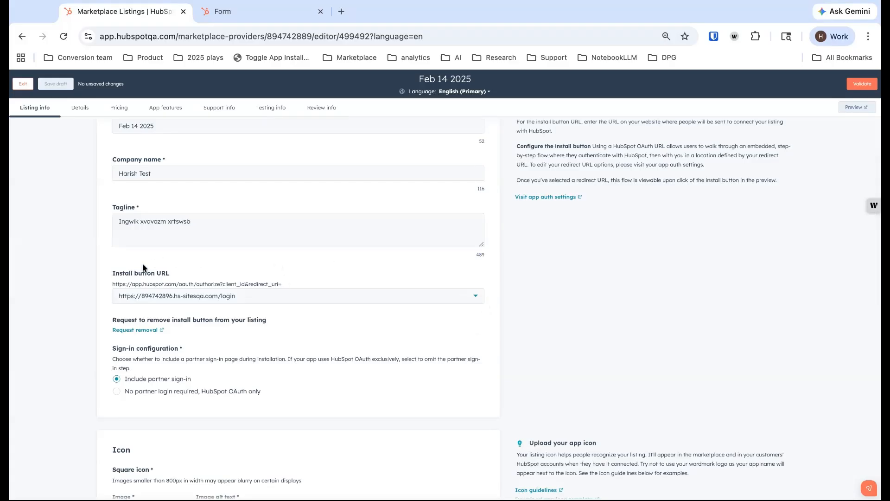
pyautogui.scroll(-10, 237, 306)
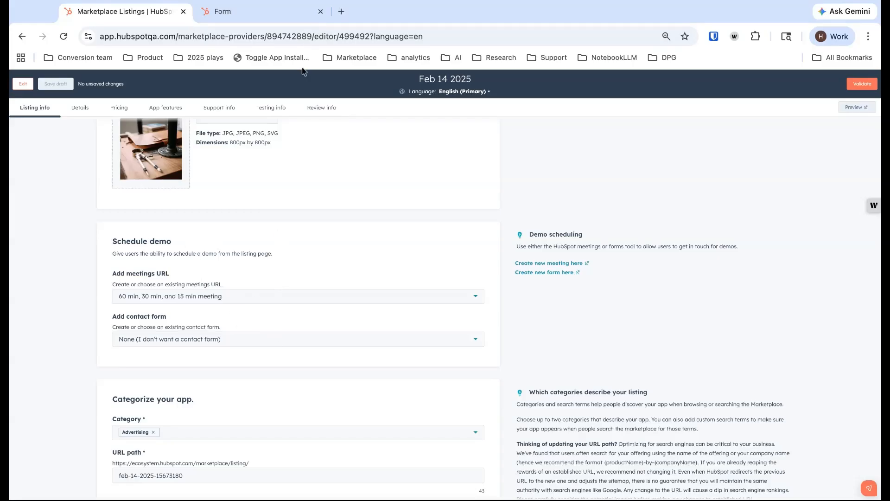
# - Search the HubSpot Marketplace in a new browser tab for QuotaPath and open the Track Commissions | QuotaPath listing
pyautogui.click(342, 11)
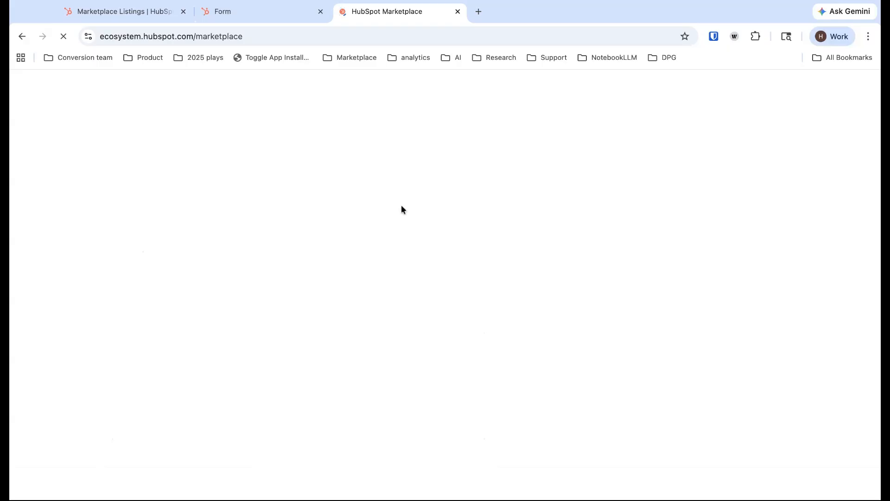
pyautogui.click(632, 227)
pyautogui.write('quaotapa')
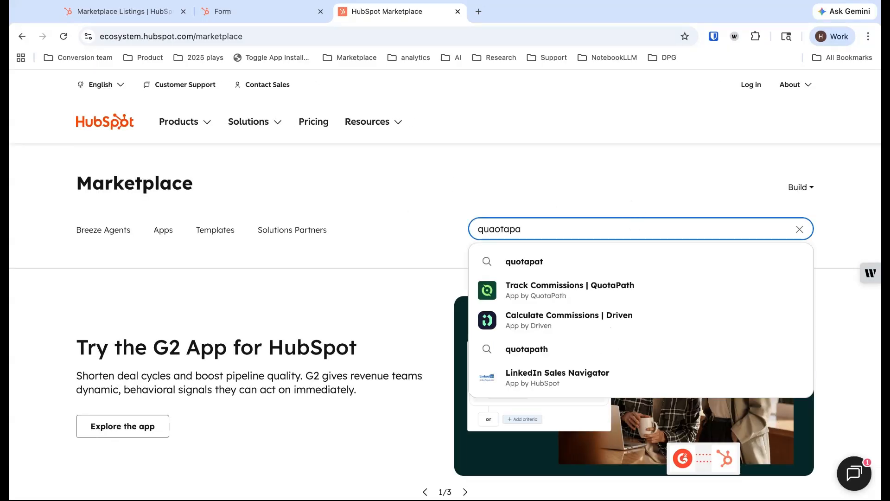
pyautogui.click(614, 292)
# - Examine the install button and the Schedule demo options on the QuotaPath listing
pyautogui.scroll(-1, 402, 323)
pyautogui.scroll(-3, 401, 323)
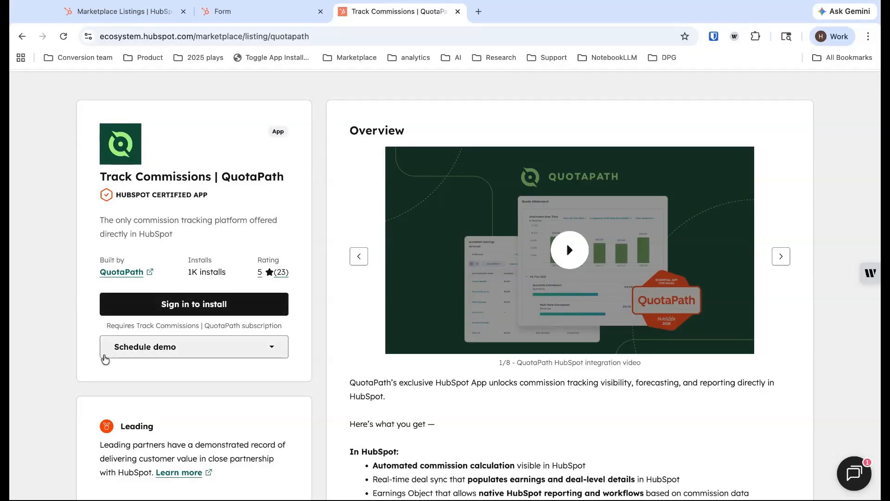
pyautogui.click(255, 348)
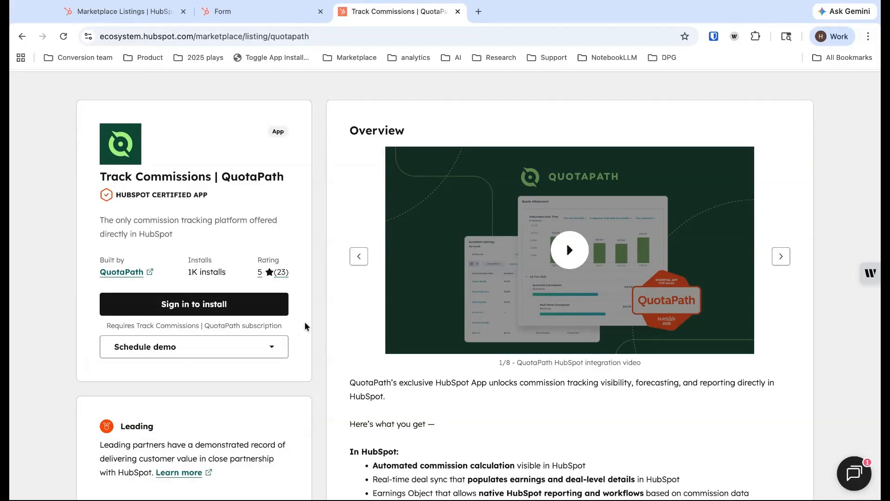
# - Go back to the Feb 14 2025 listing editor and review its Schedule demo, categorization and general information sections
pyautogui.click(153, 18)
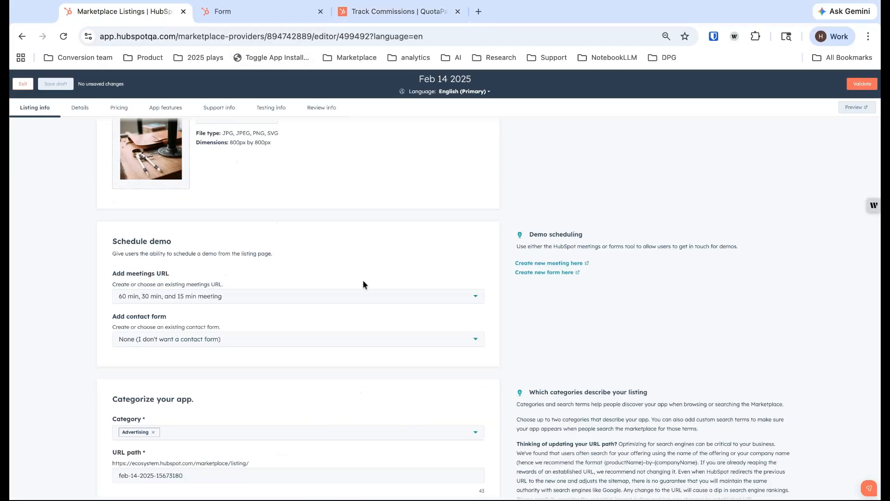
pyautogui.scroll(-1, 363, 284)
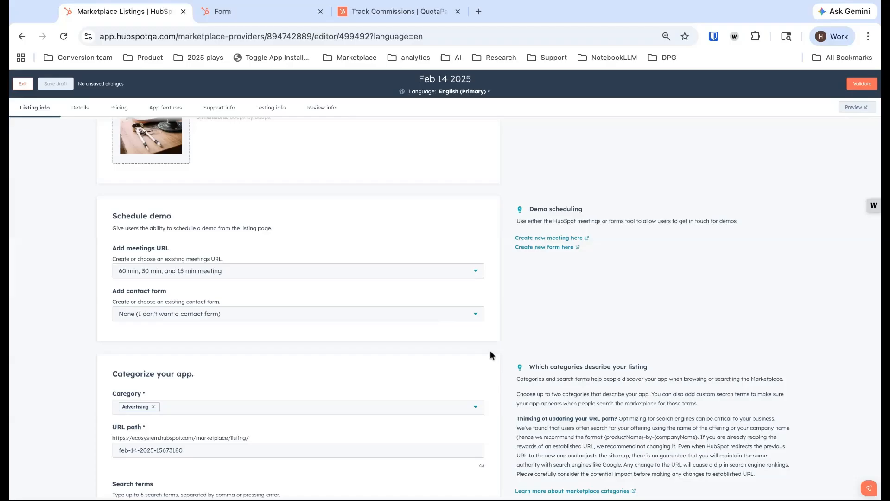
pyautogui.scroll(-2, 649, 320)
pyautogui.scroll(5, 649, 324)
pyautogui.scroll(-5, 649, 323)
pyautogui.scroll(12, 650, 323)
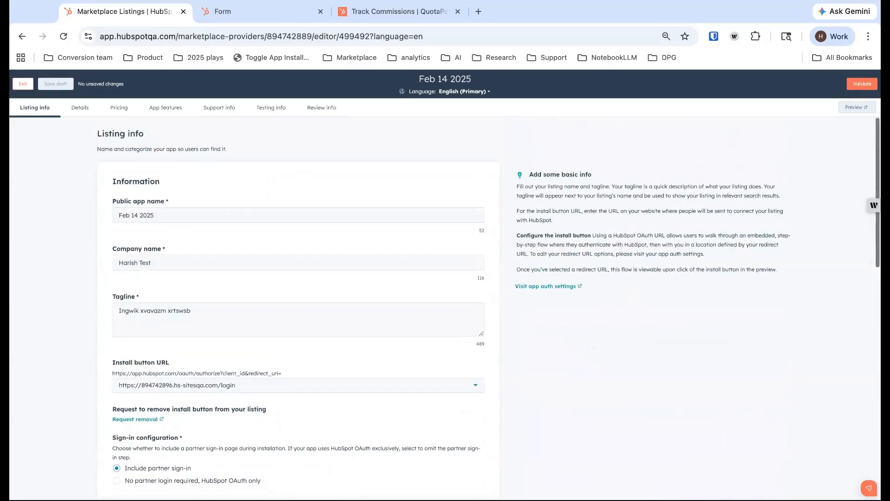